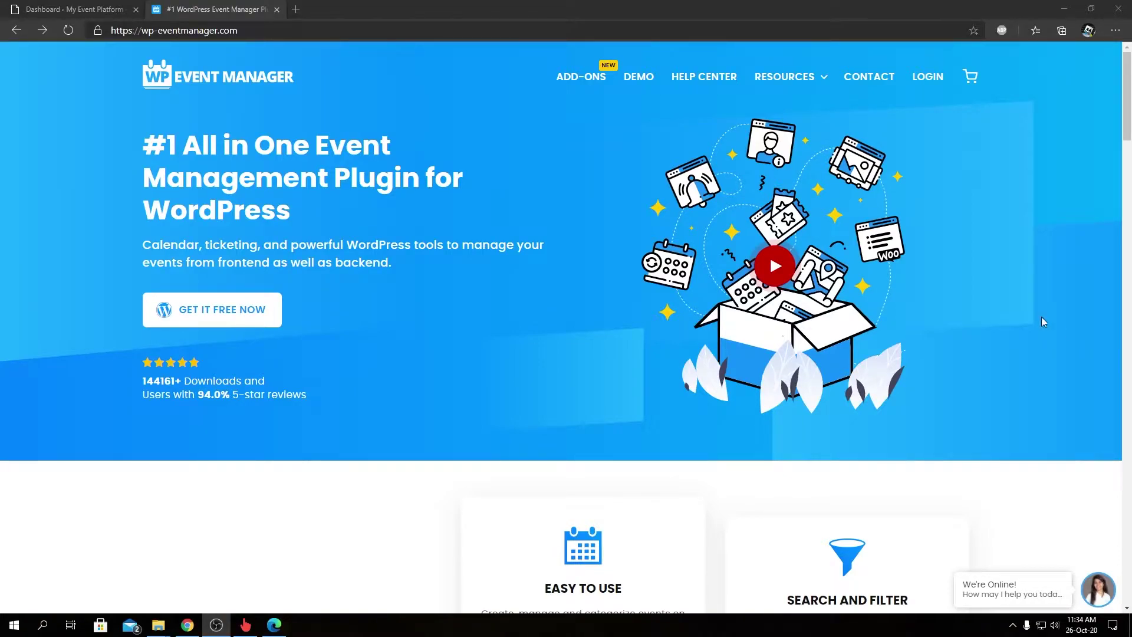
Step: Browse the add-ons catalogue and open the Embeddable Event Widget product page
click(595, 83)
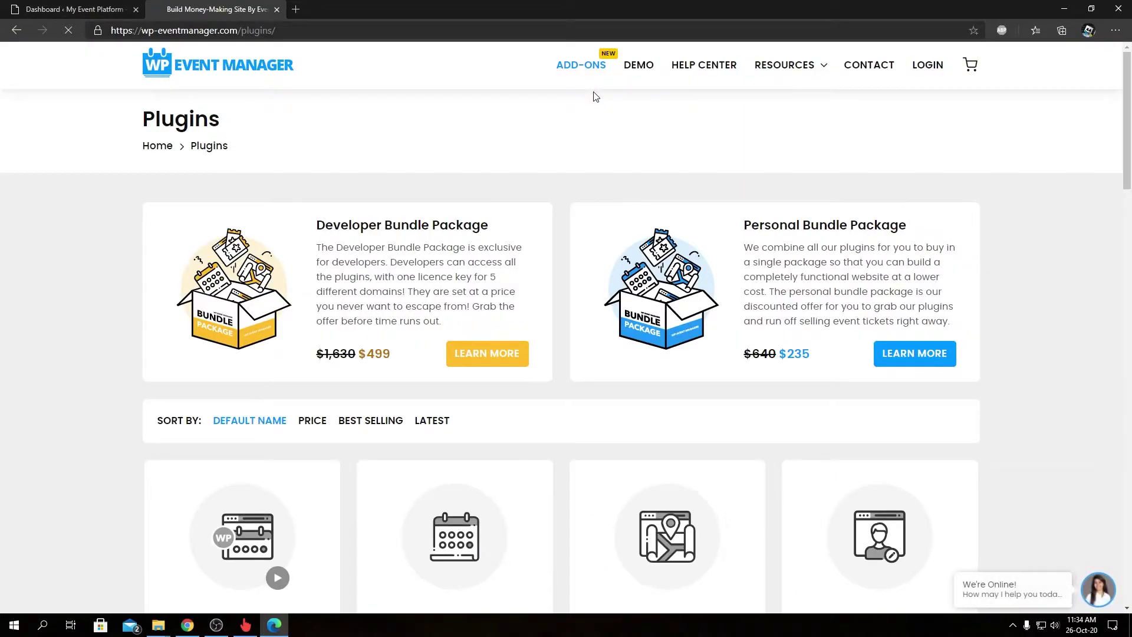
scroll(571, 354, down, 5)
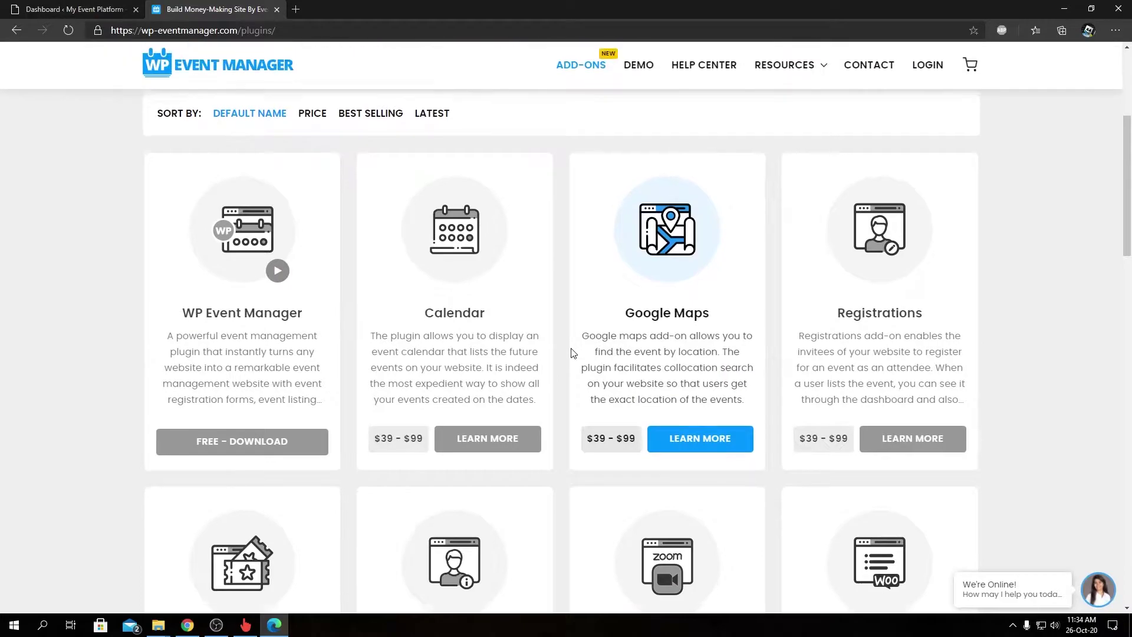
scroll(571, 352, down, 10)
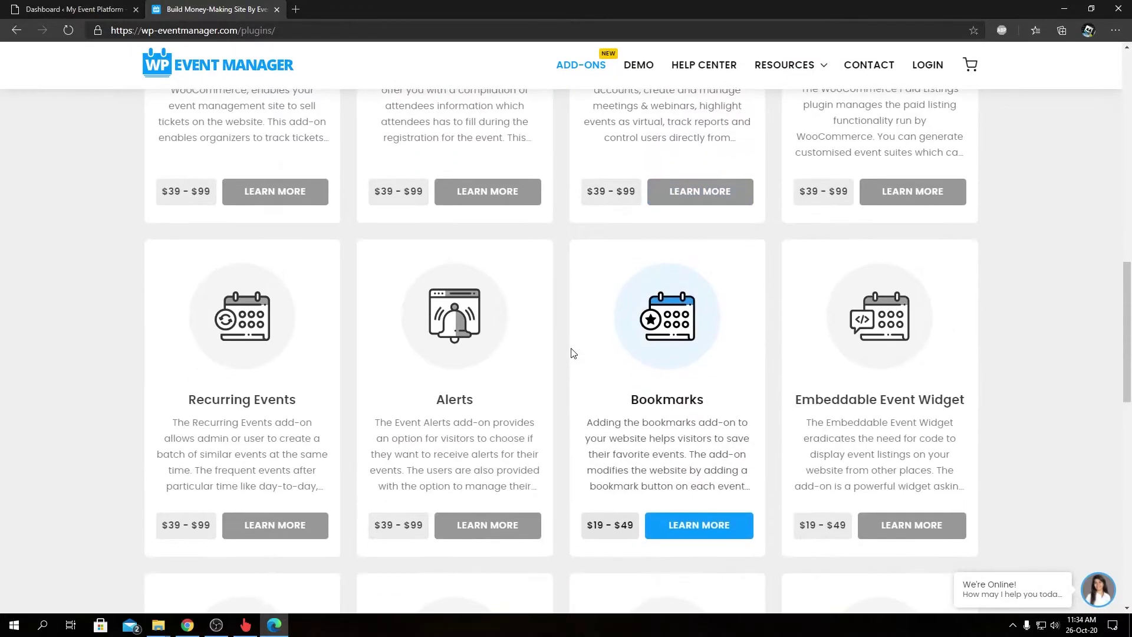
click(881, 400)
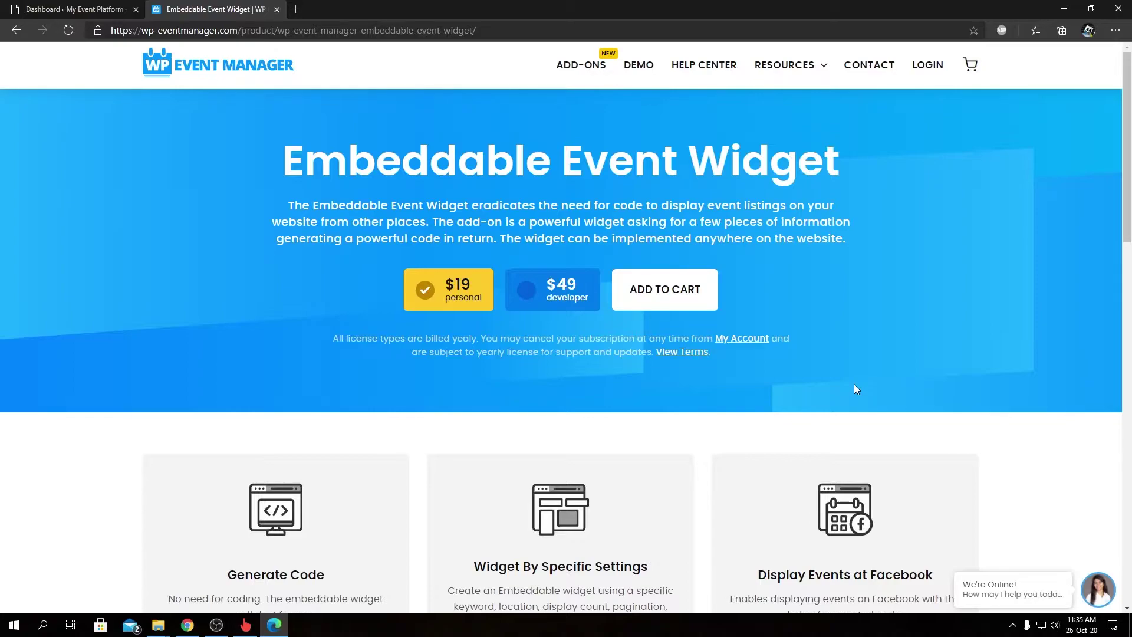
scroll(855, 388, down, 5)
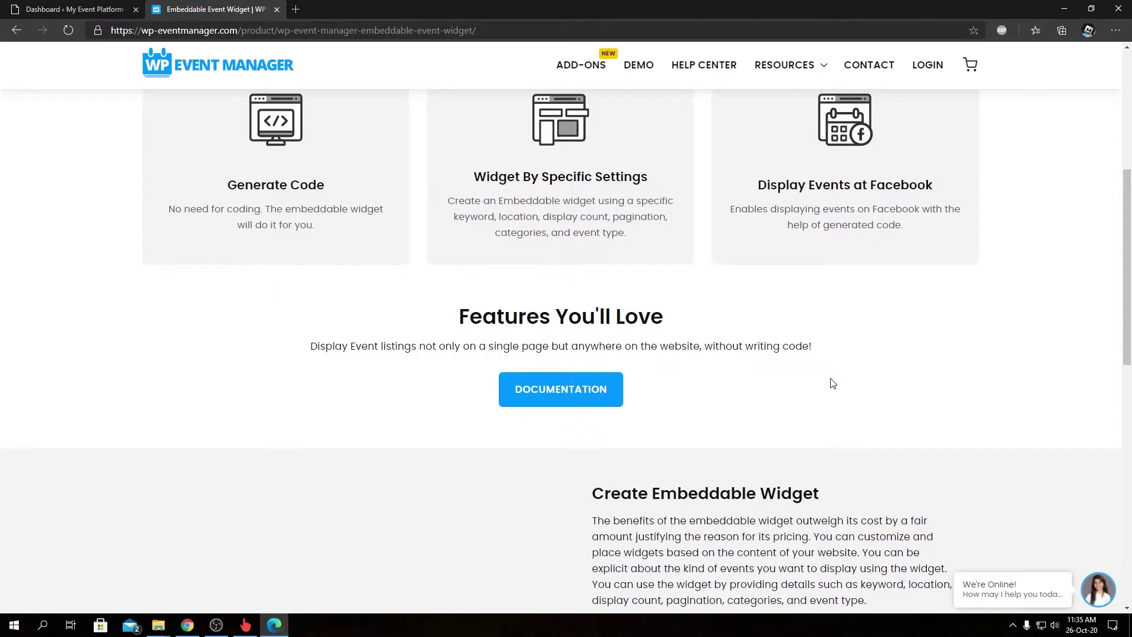
scroll(833, 383, down, 4)
scroll(832, 383, up, 4)
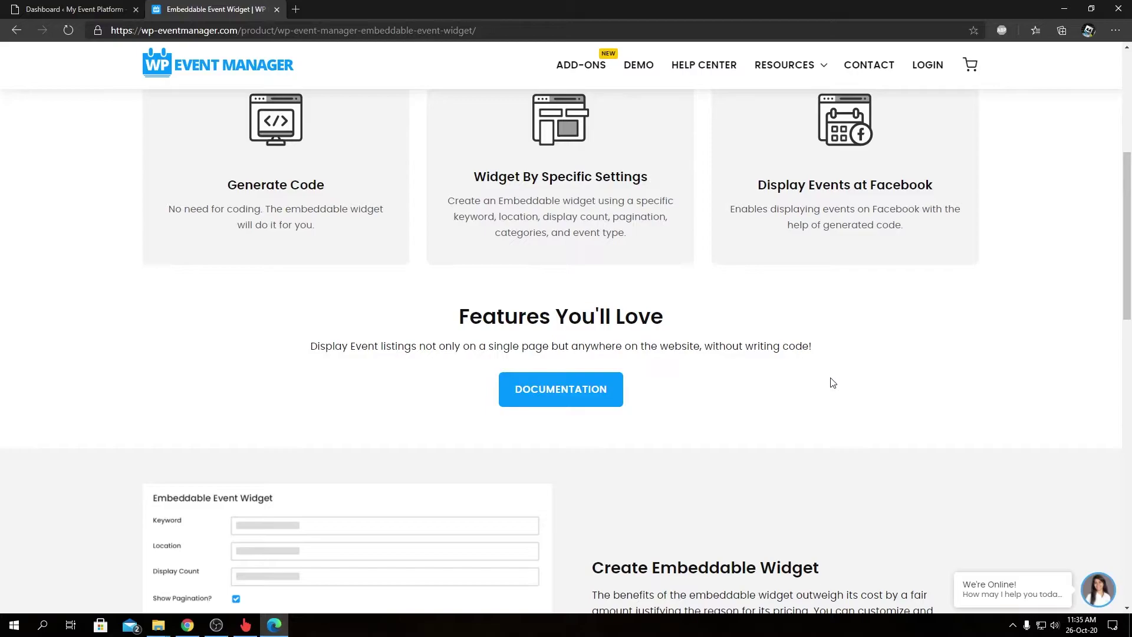
scroll(760, 375, up, 1)
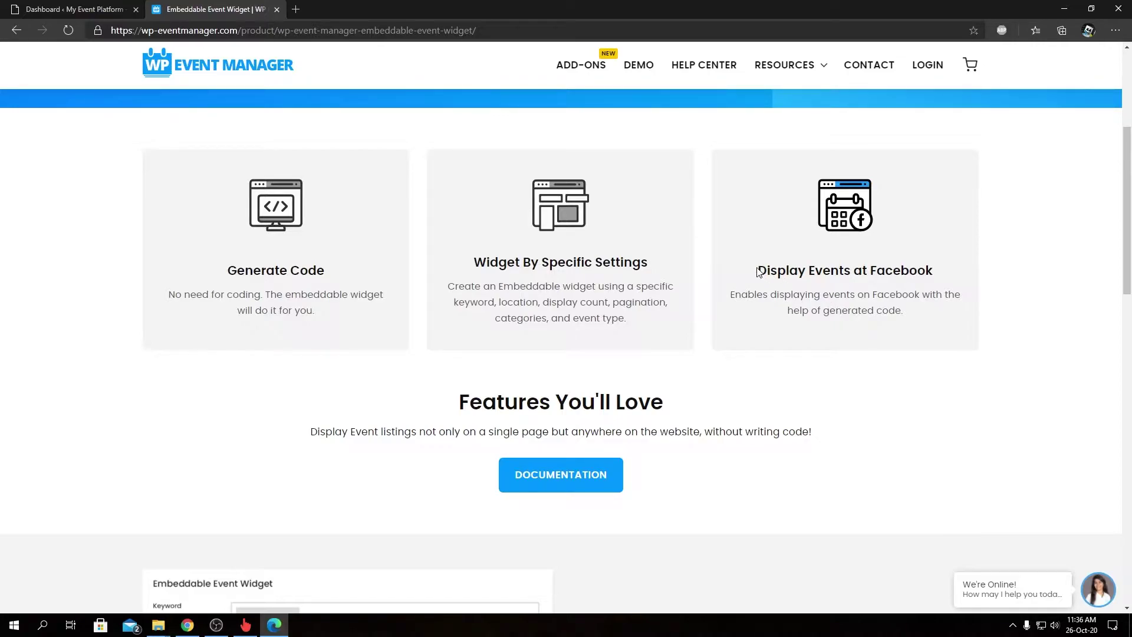
drag(762, 269, 969, 280)
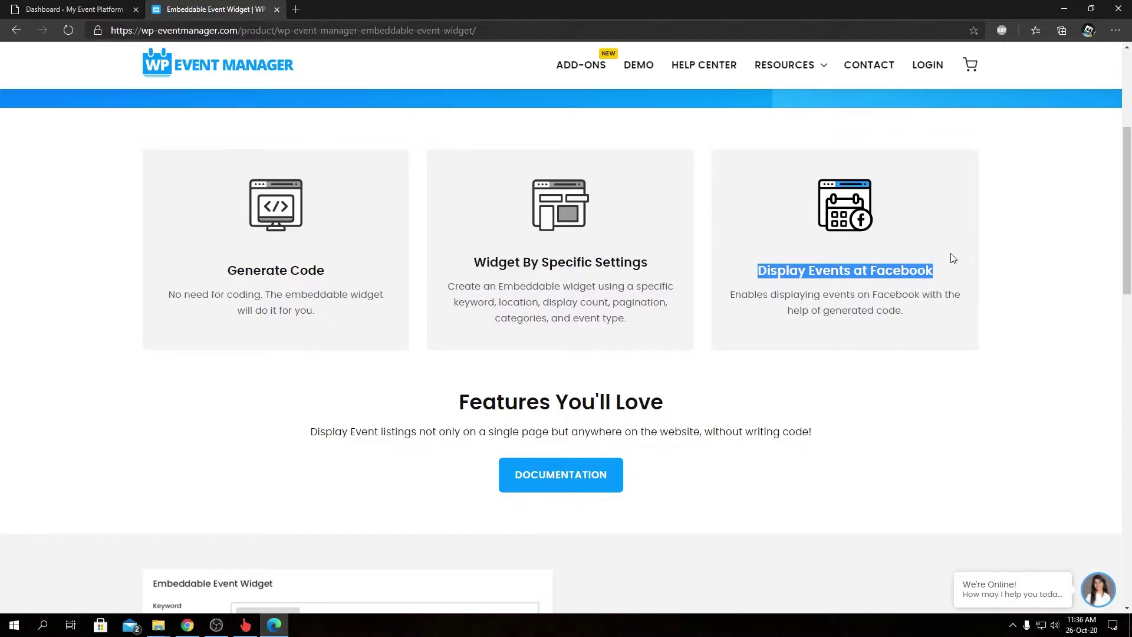
click(951, 254)
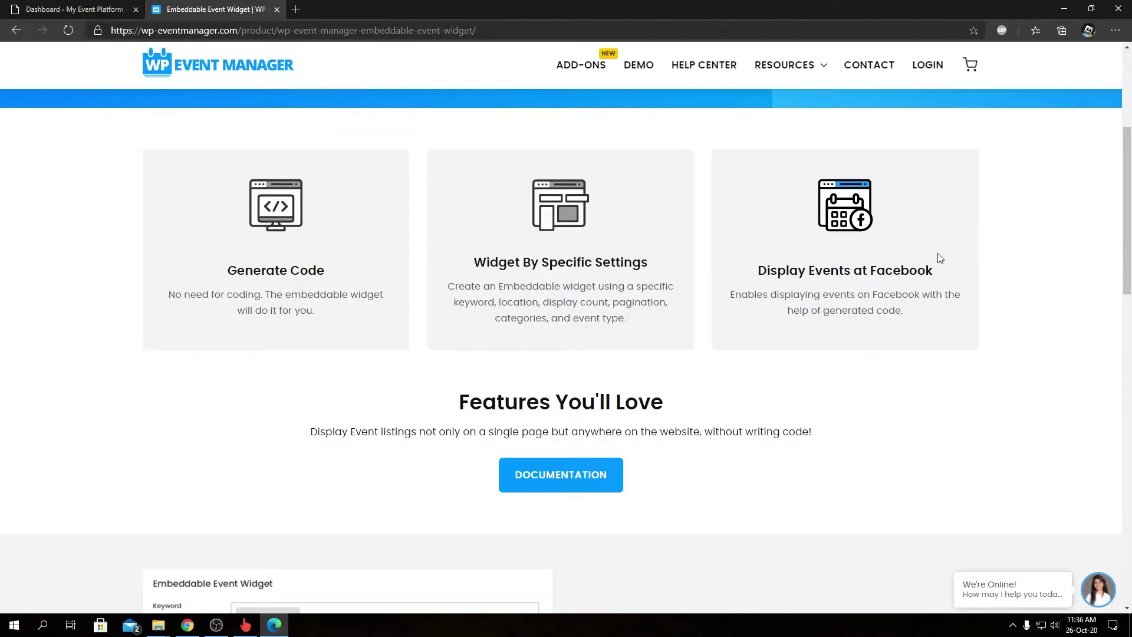
triple_click(862, 271)
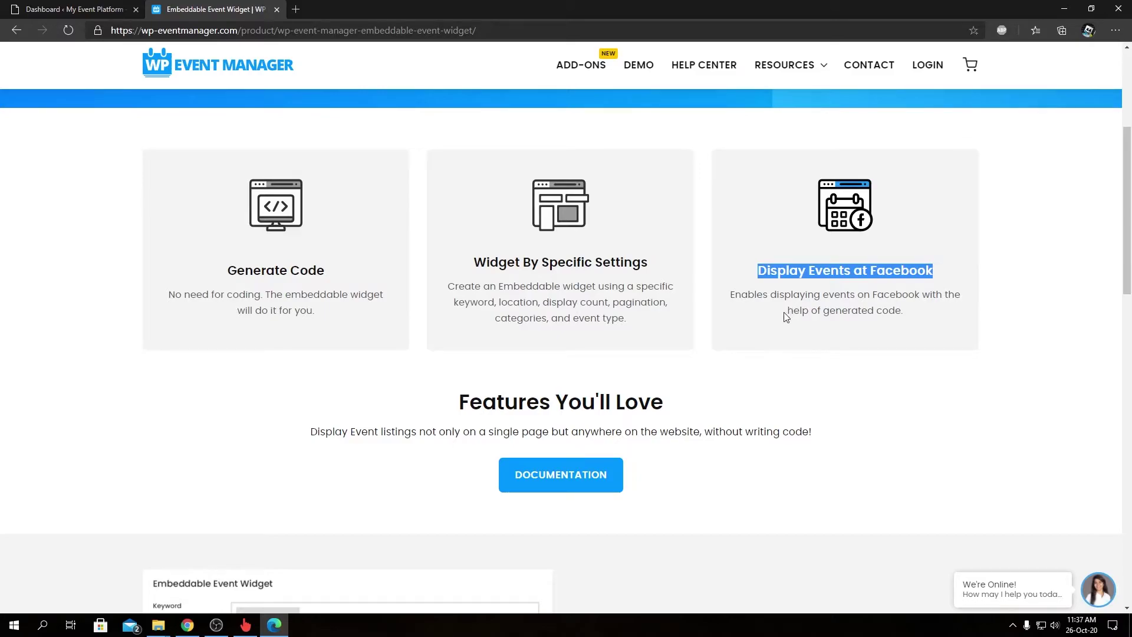
scroll(776, 291, down, 3)
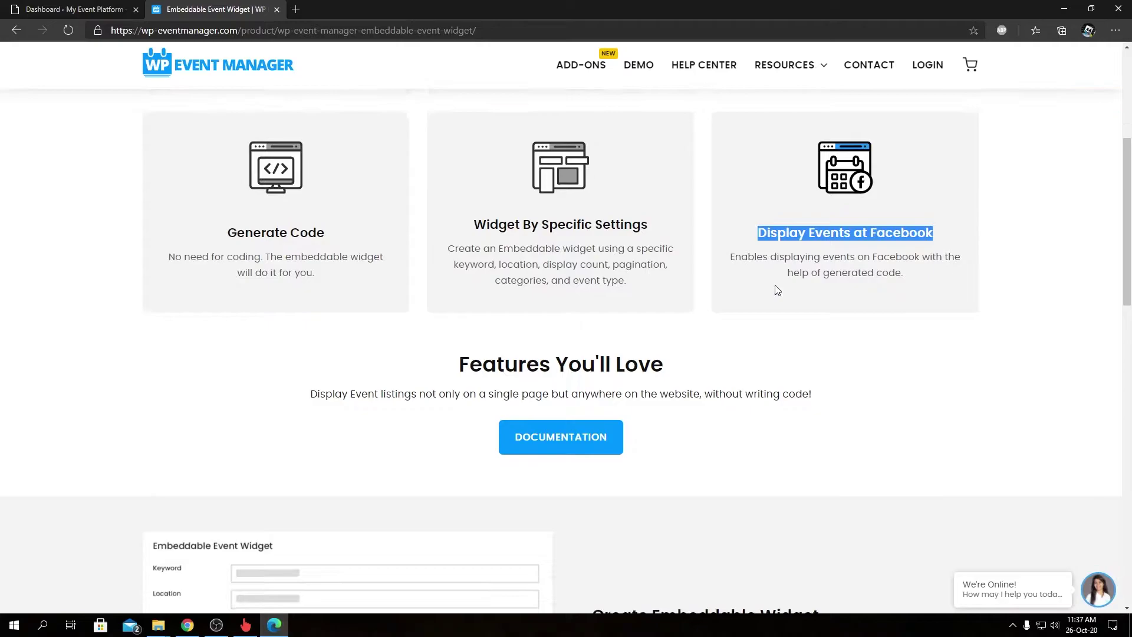
scroll(777, 290, down, 1)
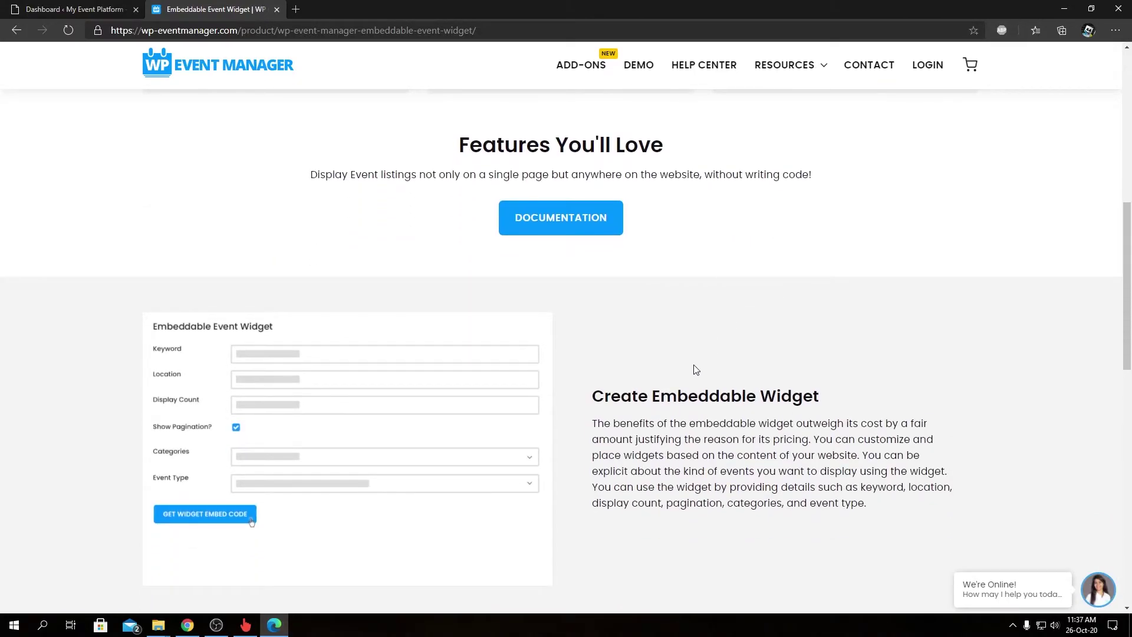
scroll(695, 369, down, 1)
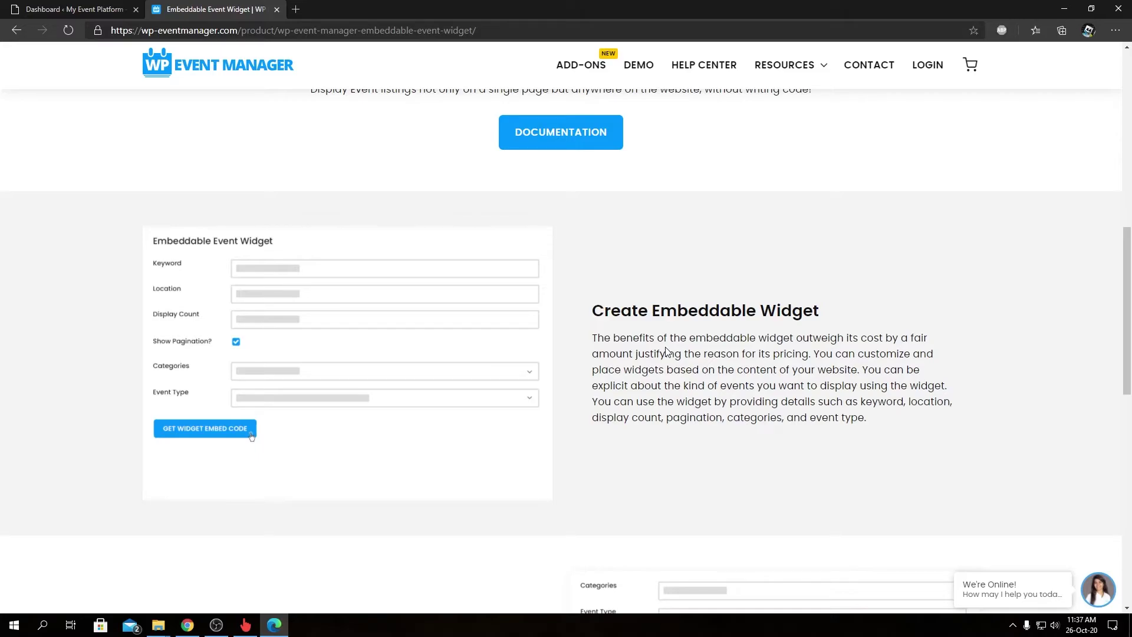
scroll(666, 351, down, 4)
scroll(666, 352, down, 2)
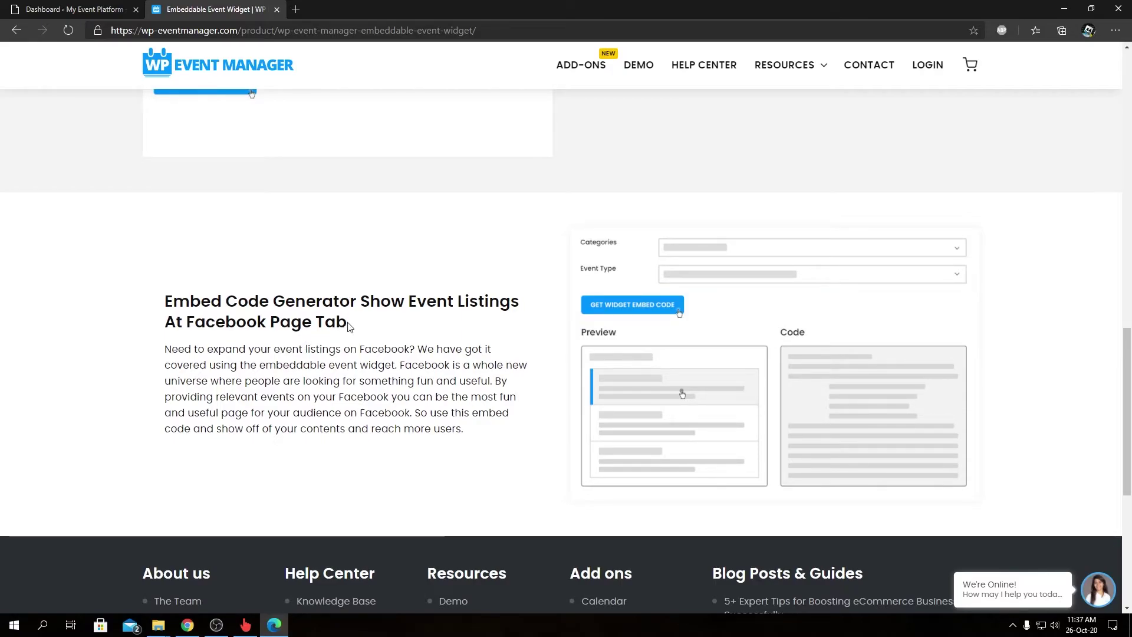
drag(348, 324, 166, 304)
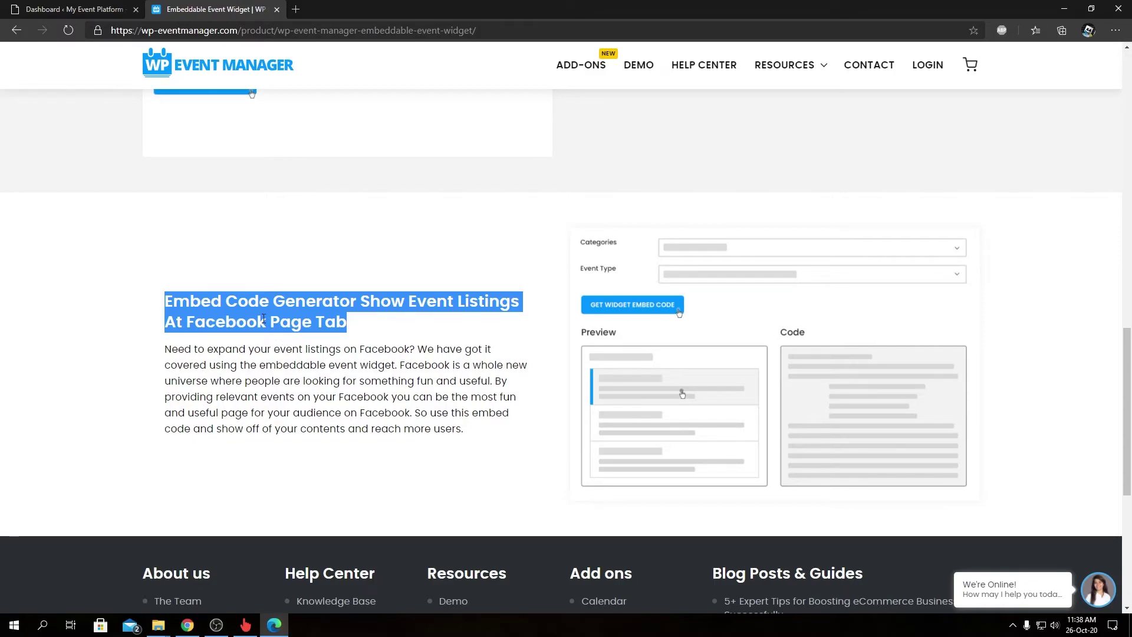
key(super+4)
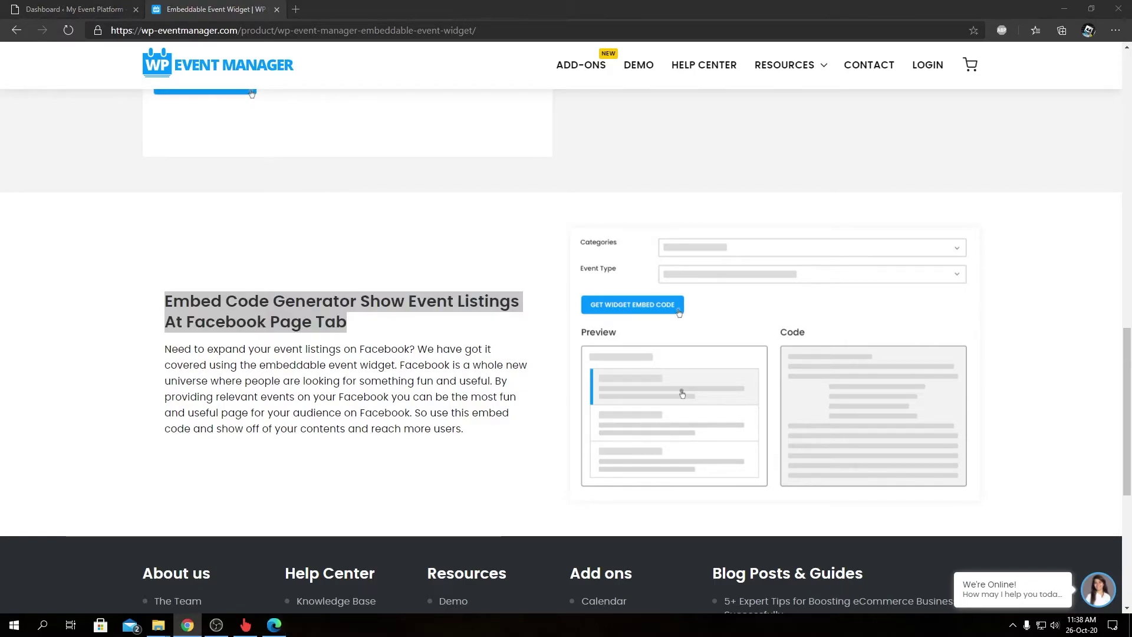
Step: In the WordPress dashboard, go to Plugins > Add New and show the Upload Plugin form
click(72, 6)
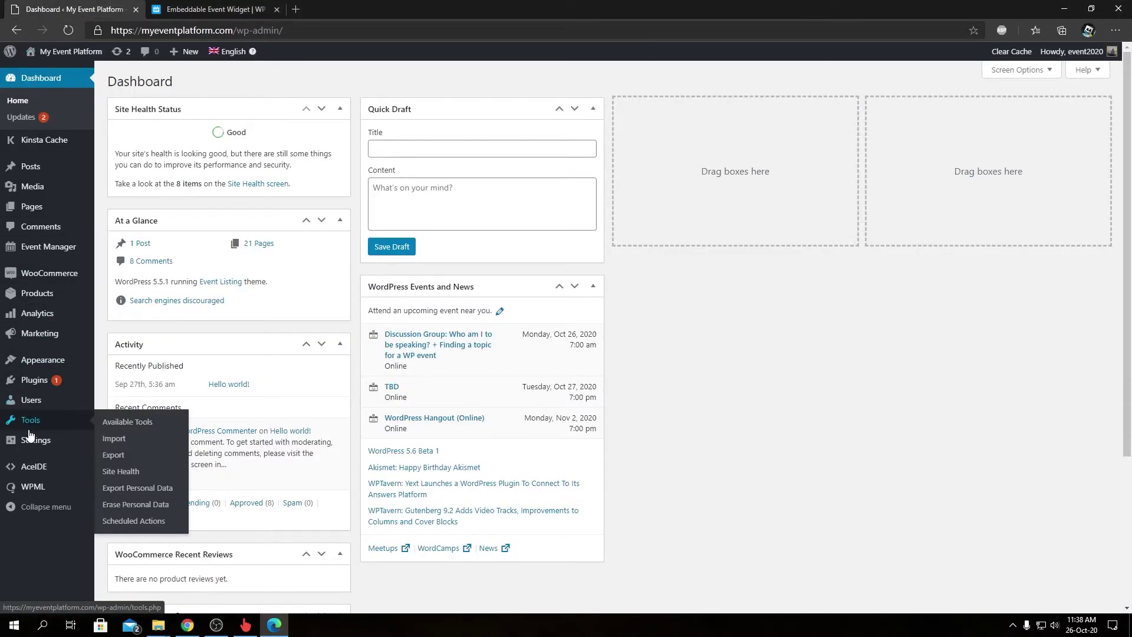
mouse_move(35, 380)
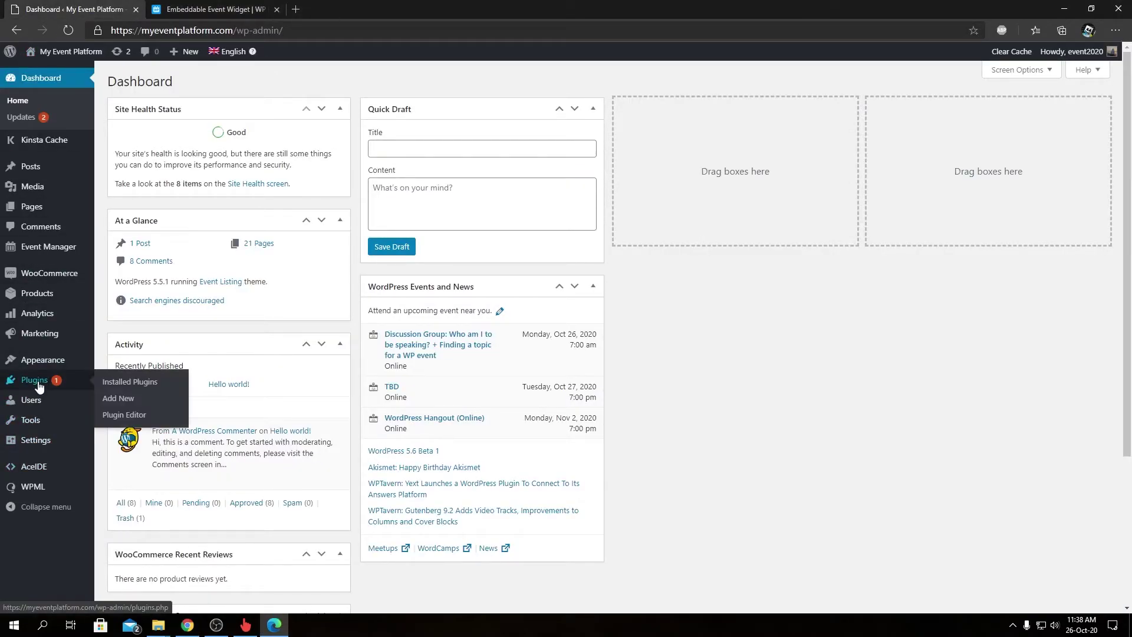
click(118, 399)
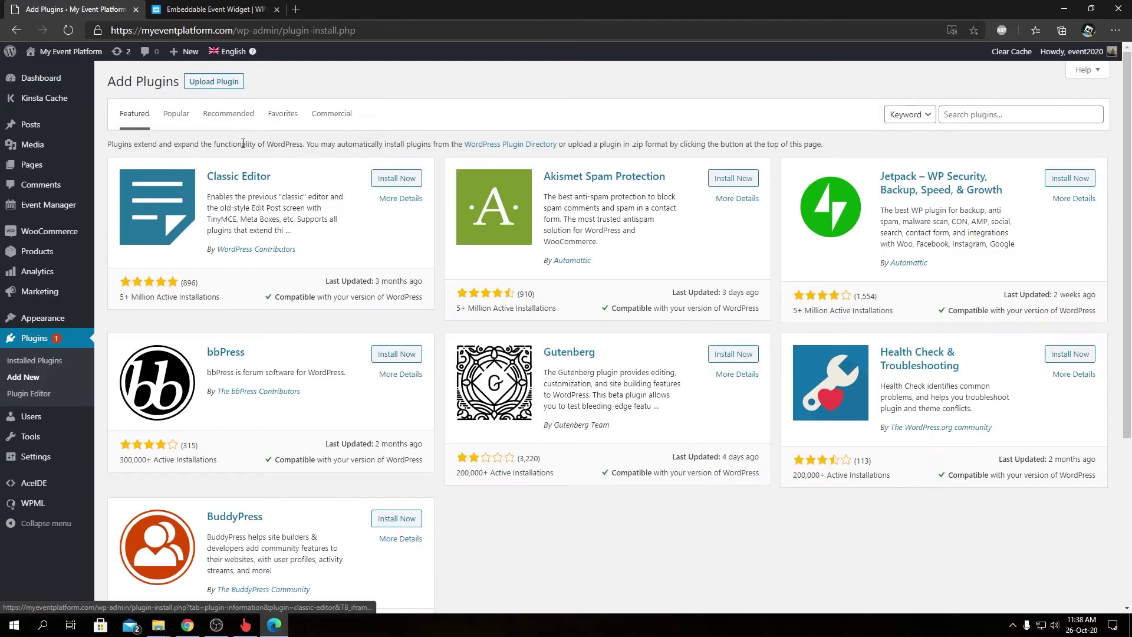
click(227, 89)
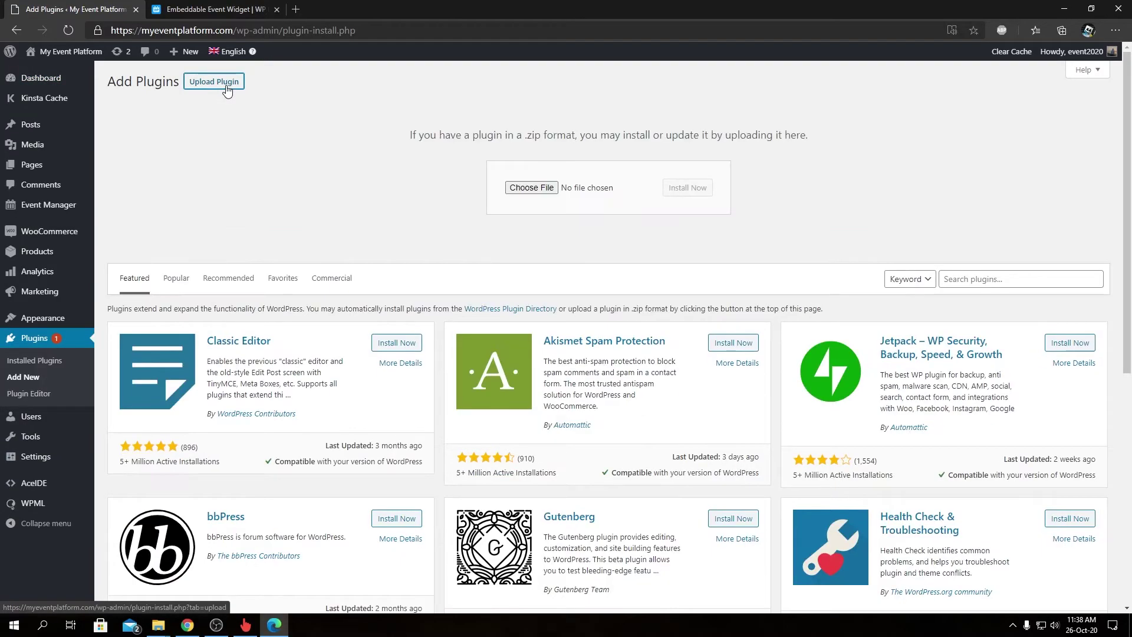
Step: Choose wp-event-manager-embeddable-event-widget.zip from the computer and install it
click(554, 188)
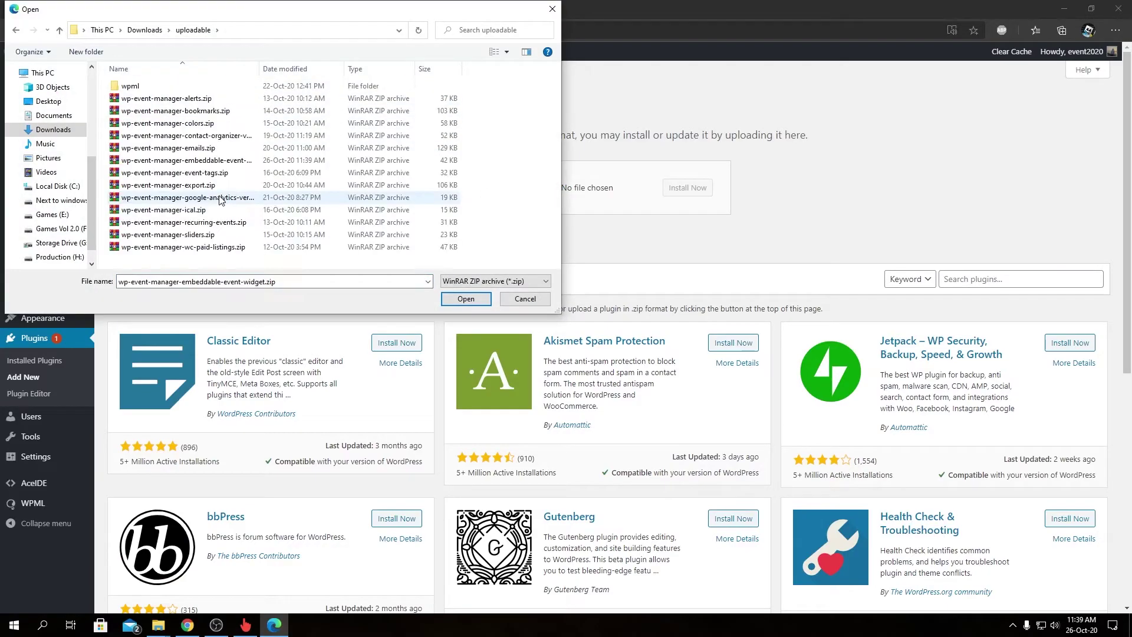
click(221, 161)
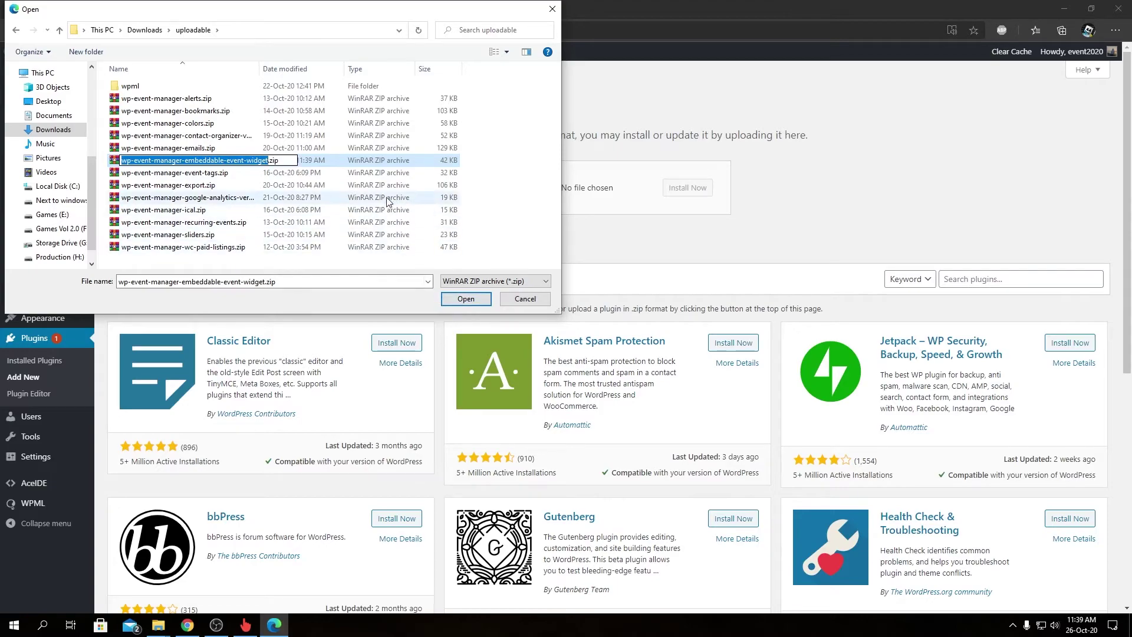
click(475, 299)
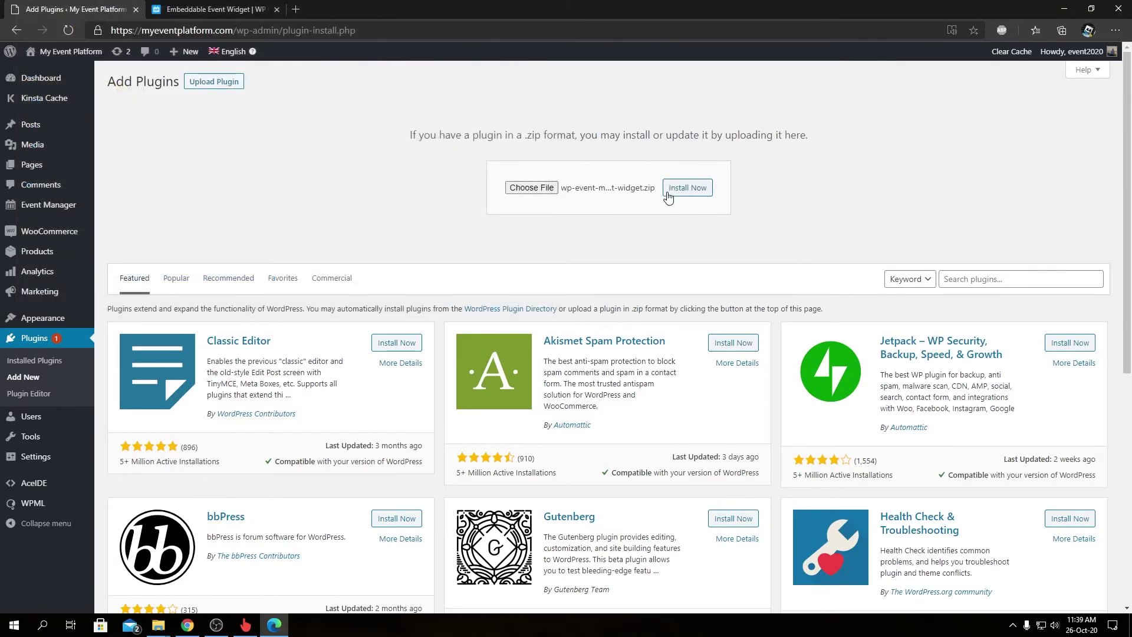
click(669, 195)
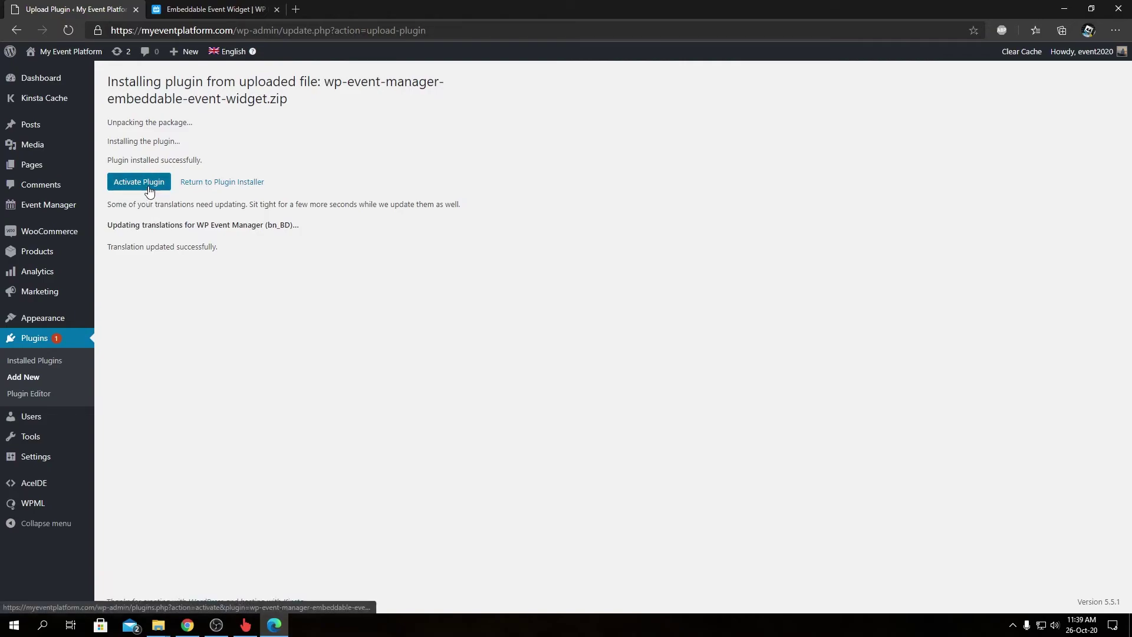
Step: Activate the Embeddable Event Widget plugin and open its licence page
click(150, 190)
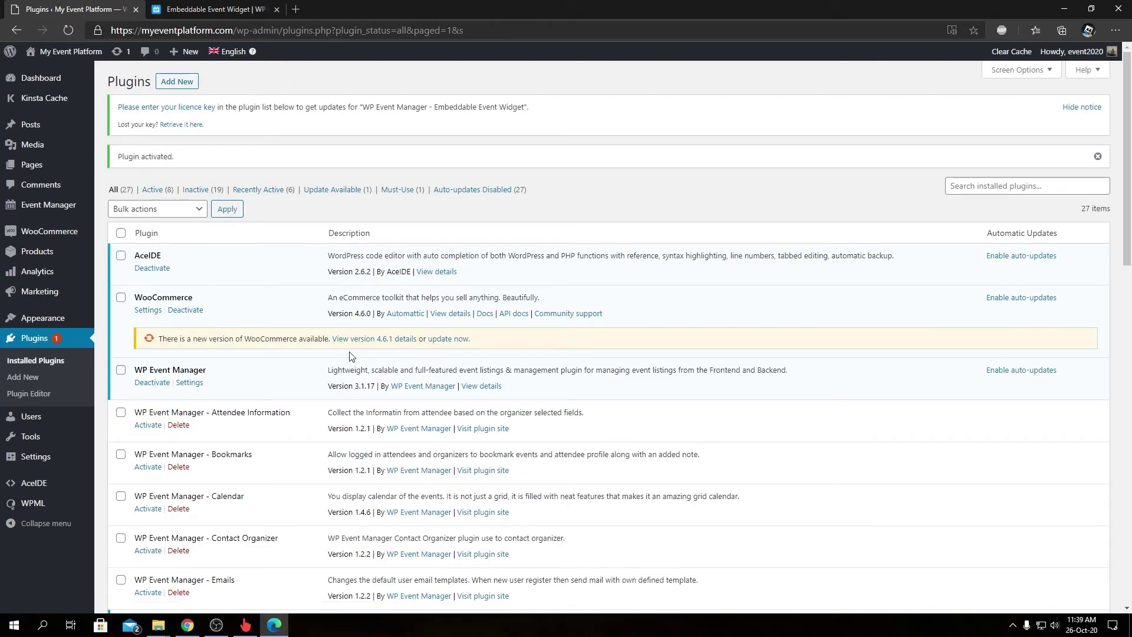
scroll(357, 361, down, 5)
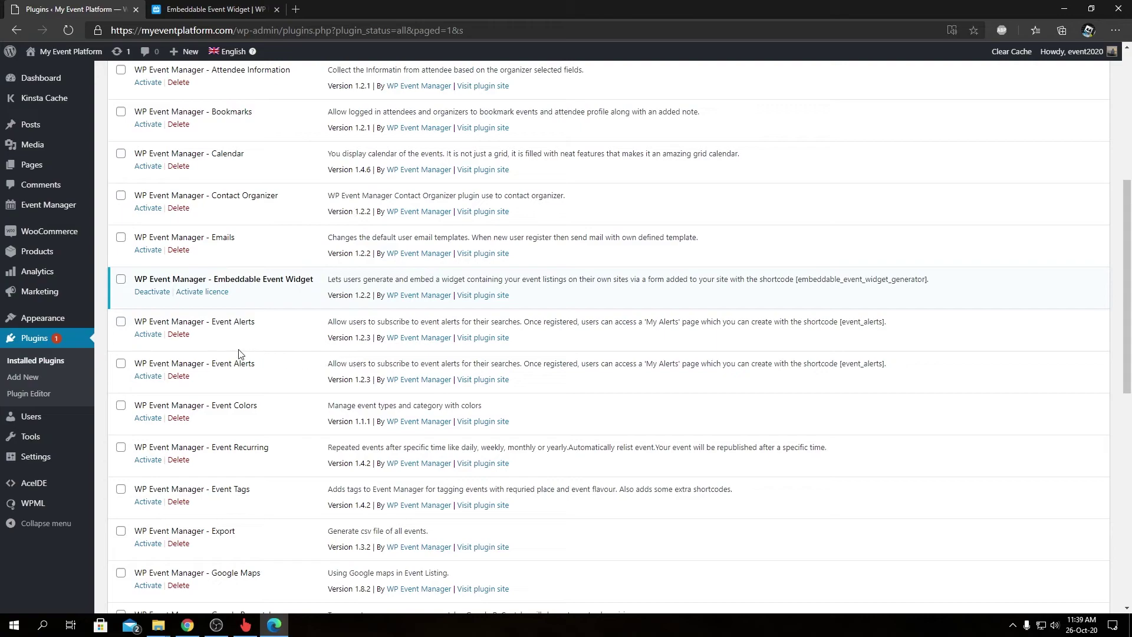
click(219, 296)
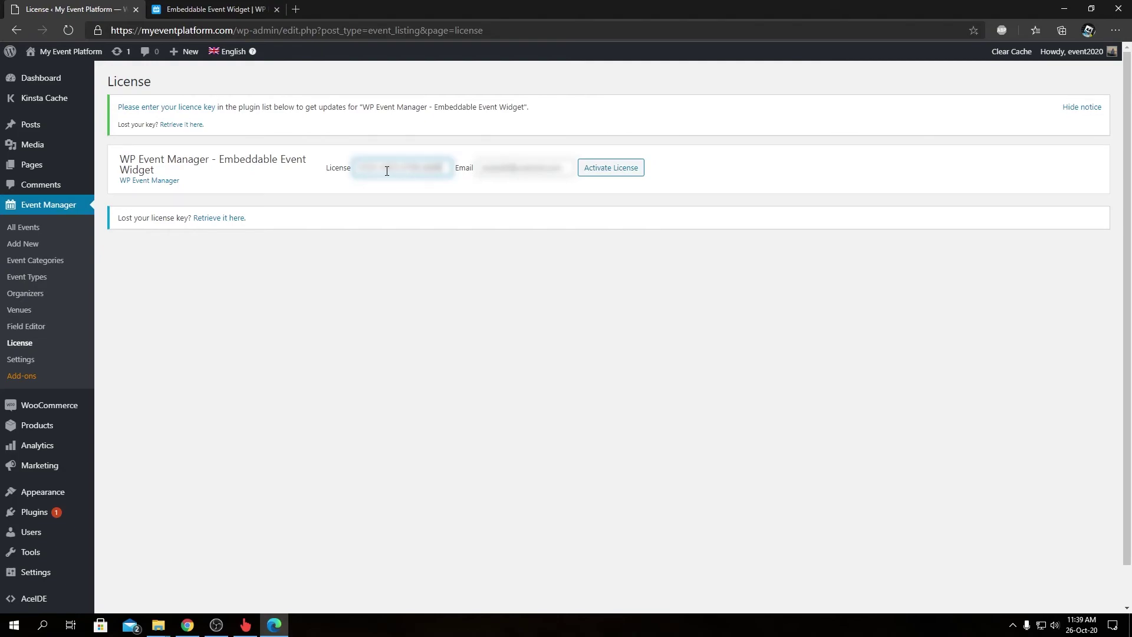
Step: Replace the licence e-mail with the account e-mail address and submit the licence activation
triple_click(517, 165)
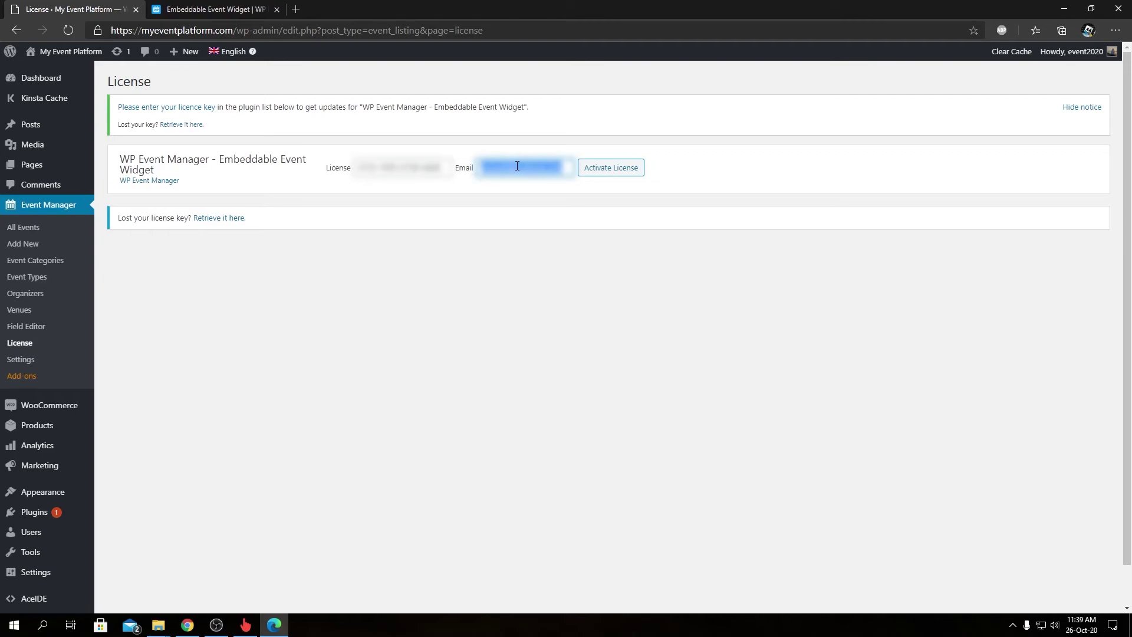
key(BackSpace)
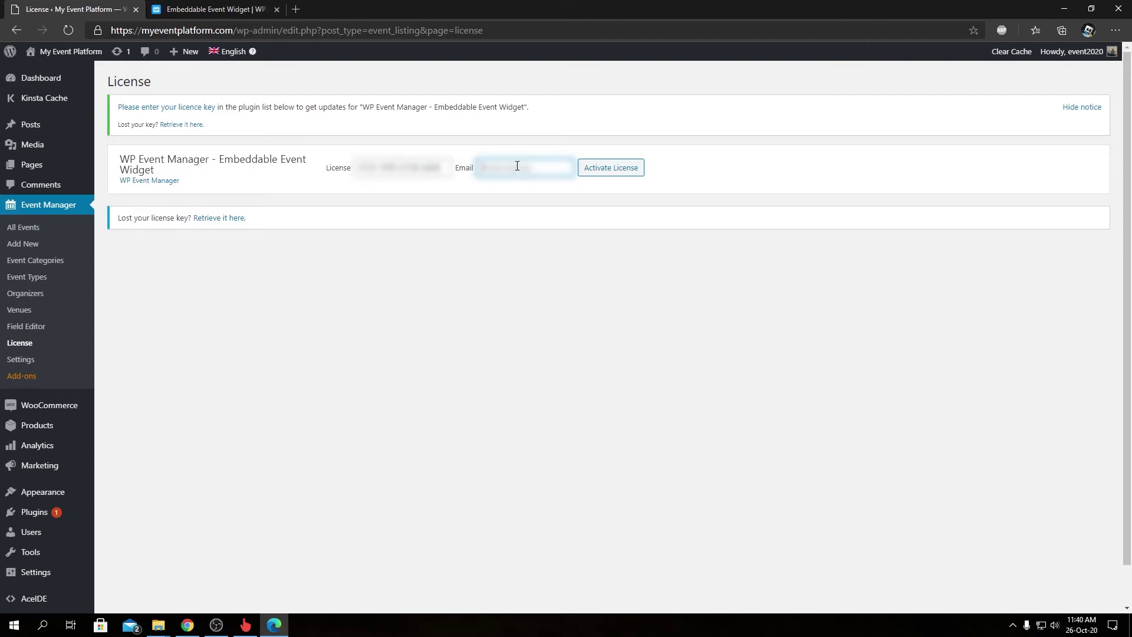
click(604, 175)
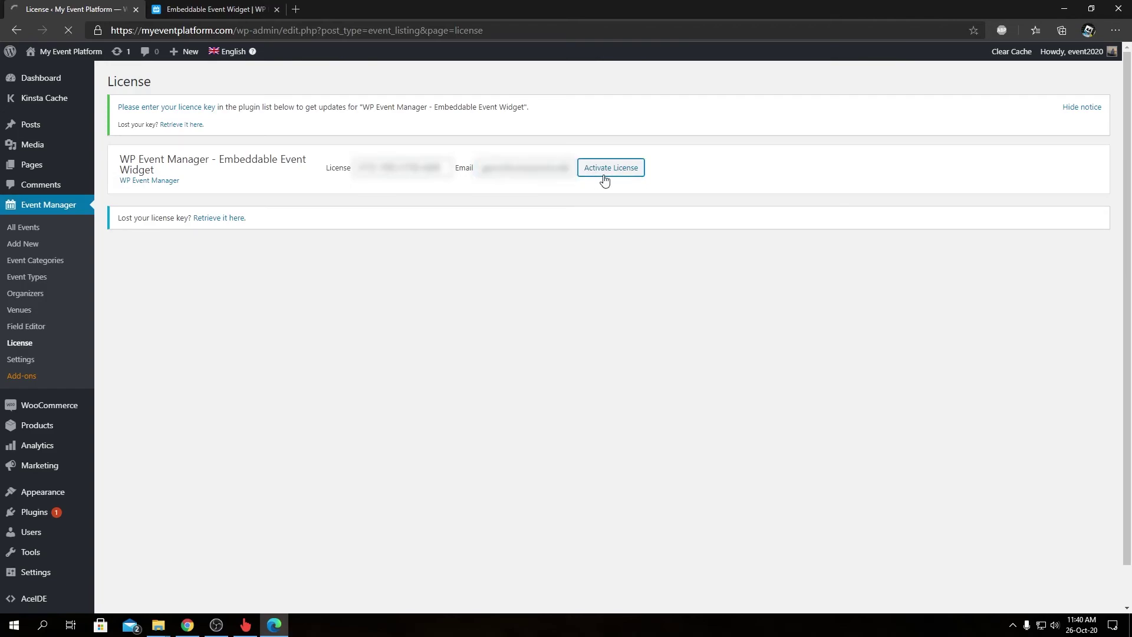